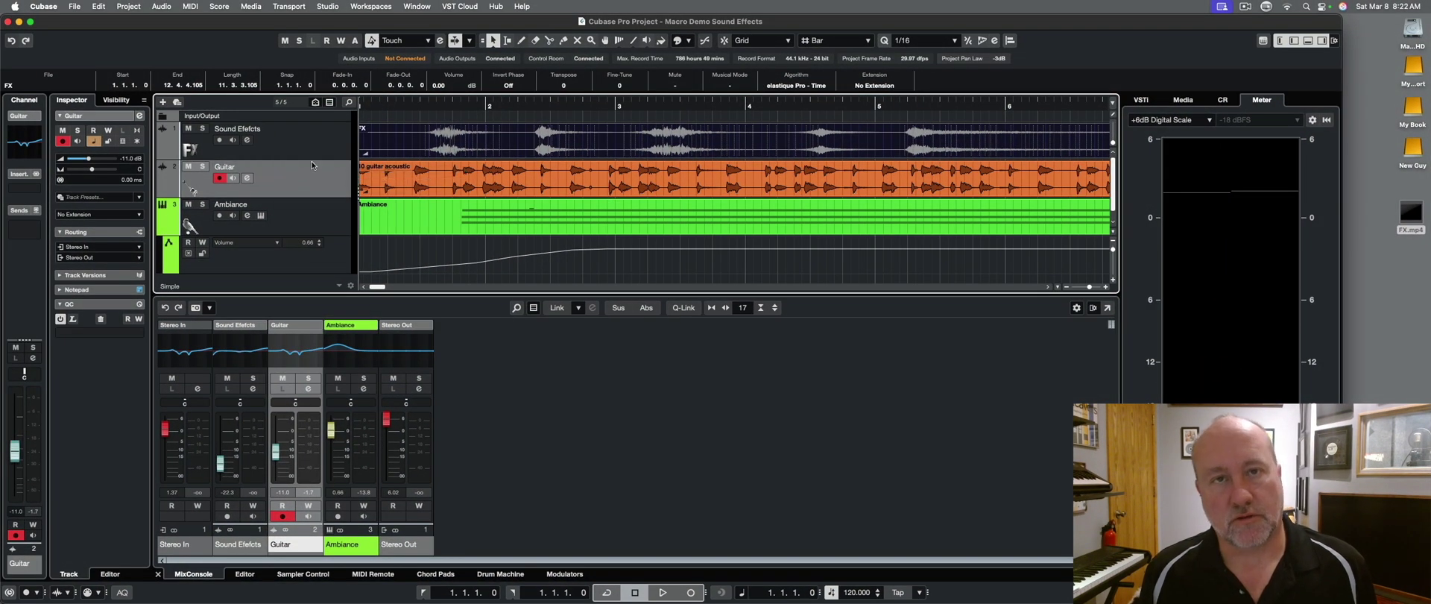
# Open the Track Versions menu on the Guitar track header
pyautogui.click(303, 172)
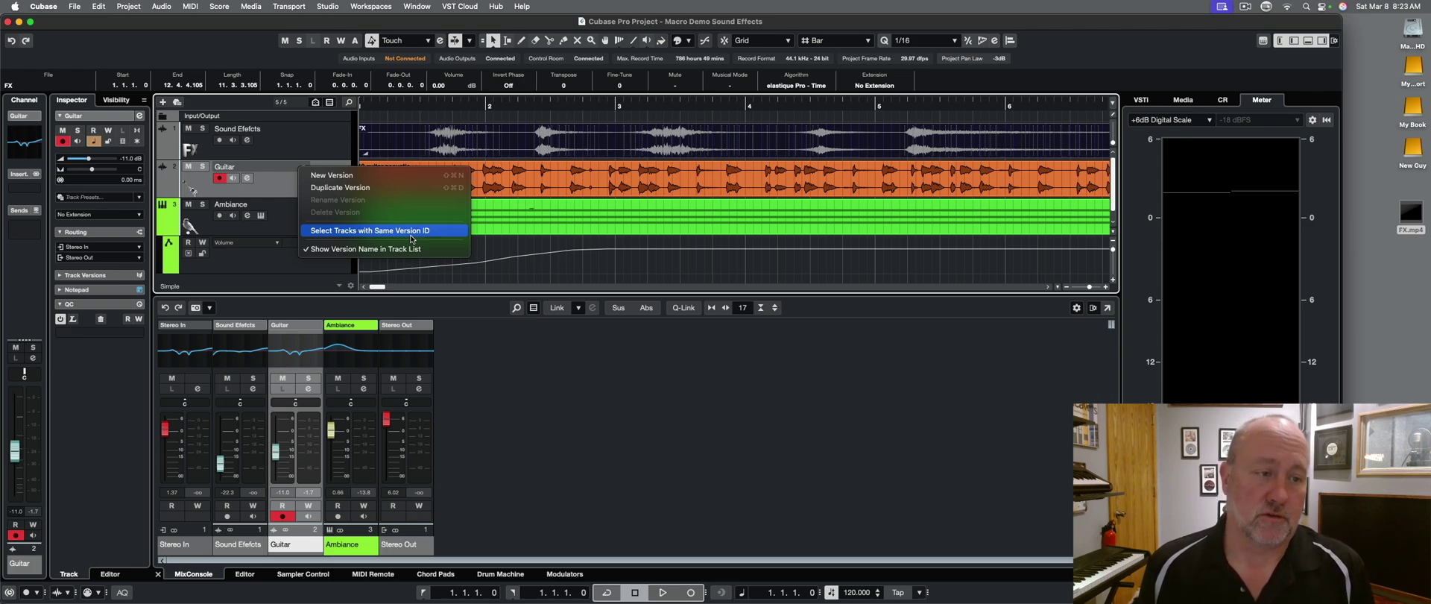
# Create a blank v2 version on the Guitar track, then delete it to return to the original
pyautogui.click(348, 177)
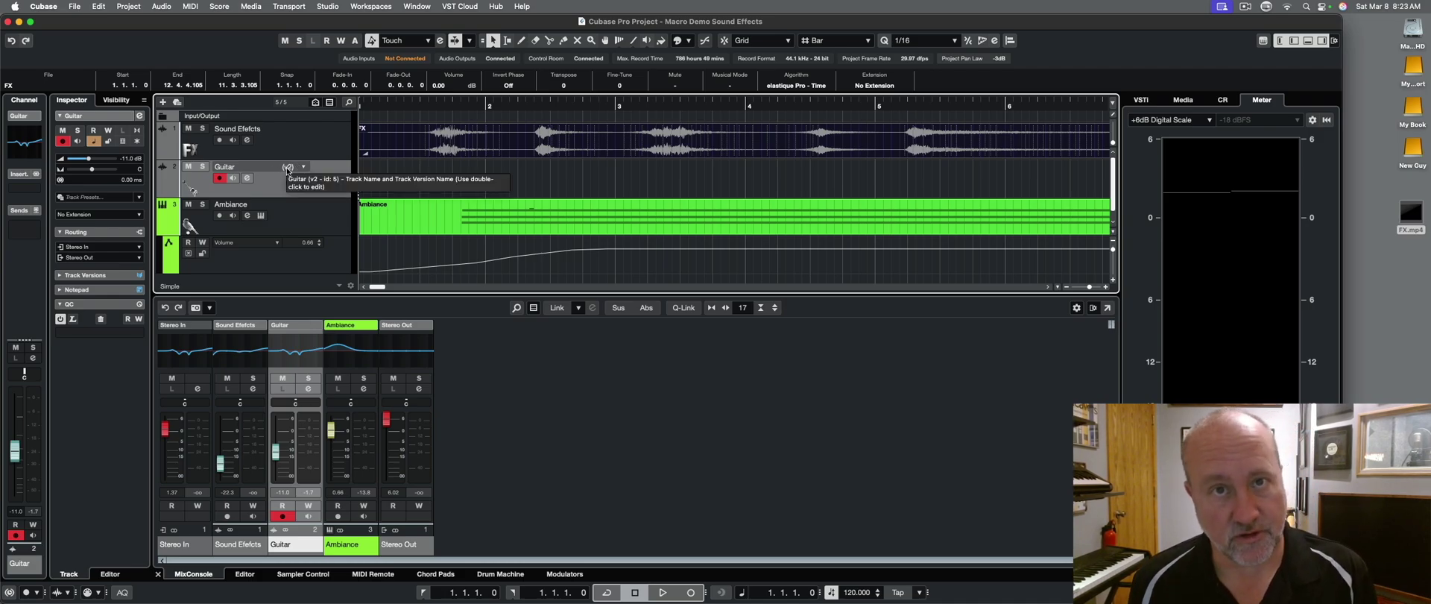
pyautogui.click(302, 167)
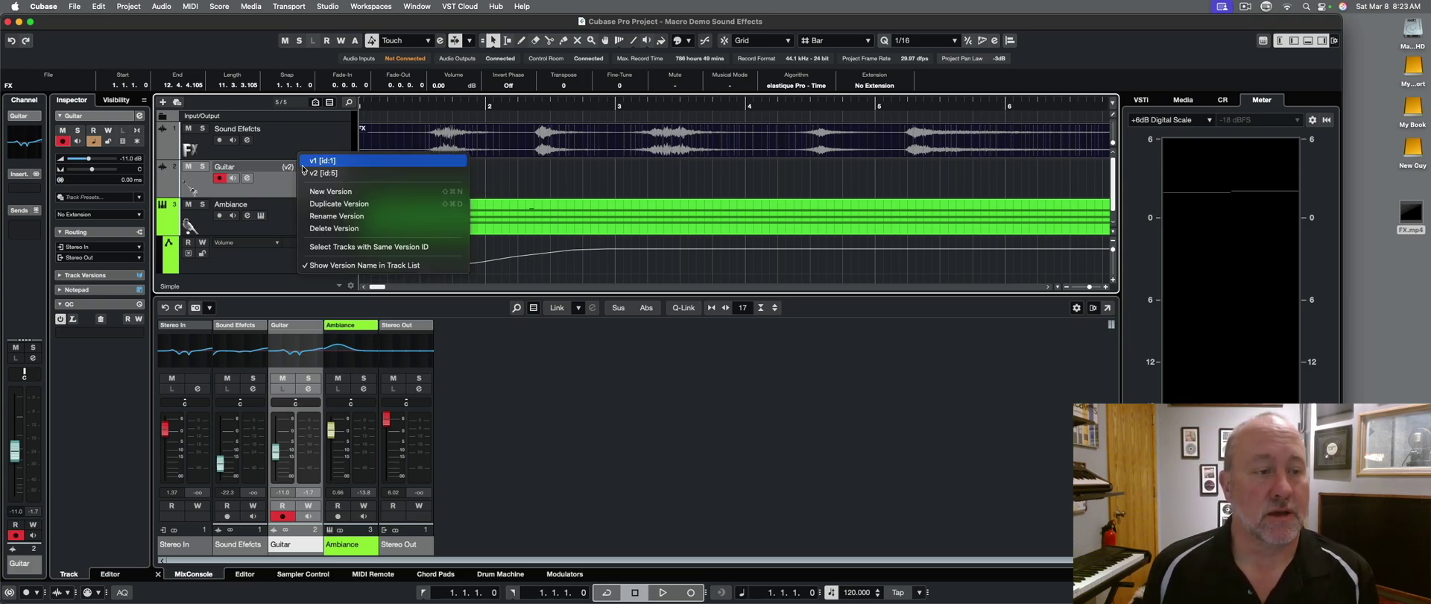
pyautogui.click(334, 229)
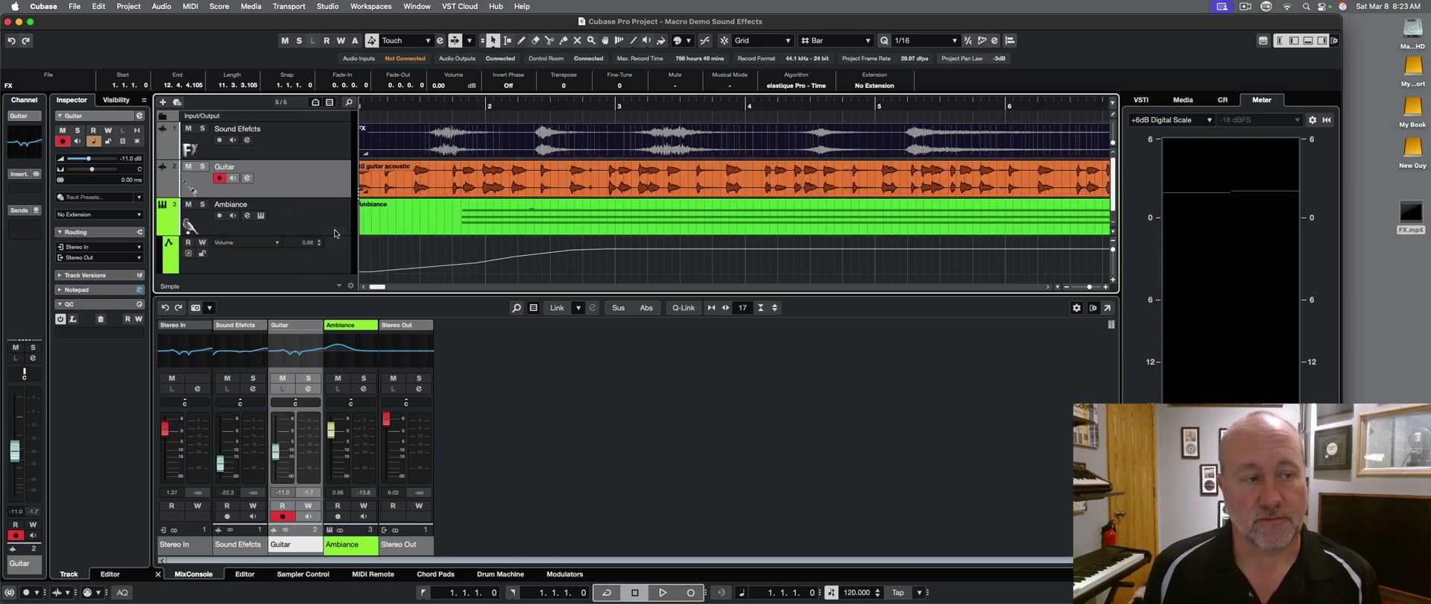
# Duplicate Guitar's v1, rename the copy with a personal version name, then duplicate that renamed version
pyautogui.click(302, 168)
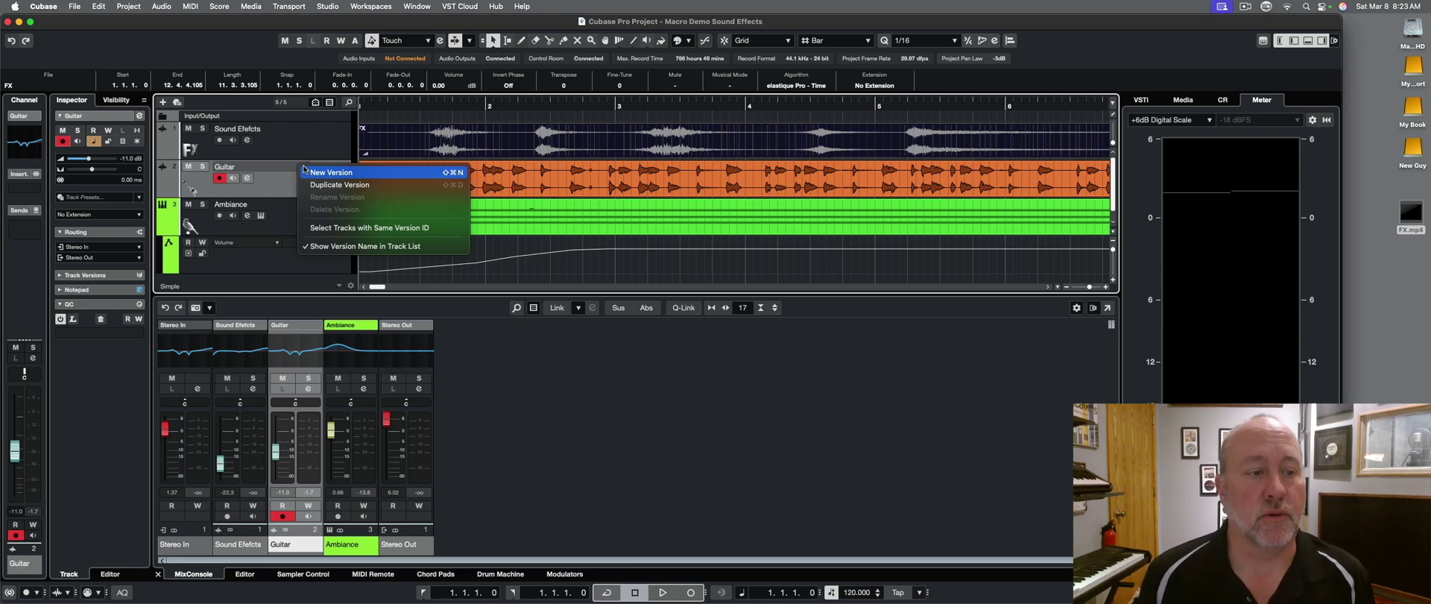
pyautogui.click(376, 185)
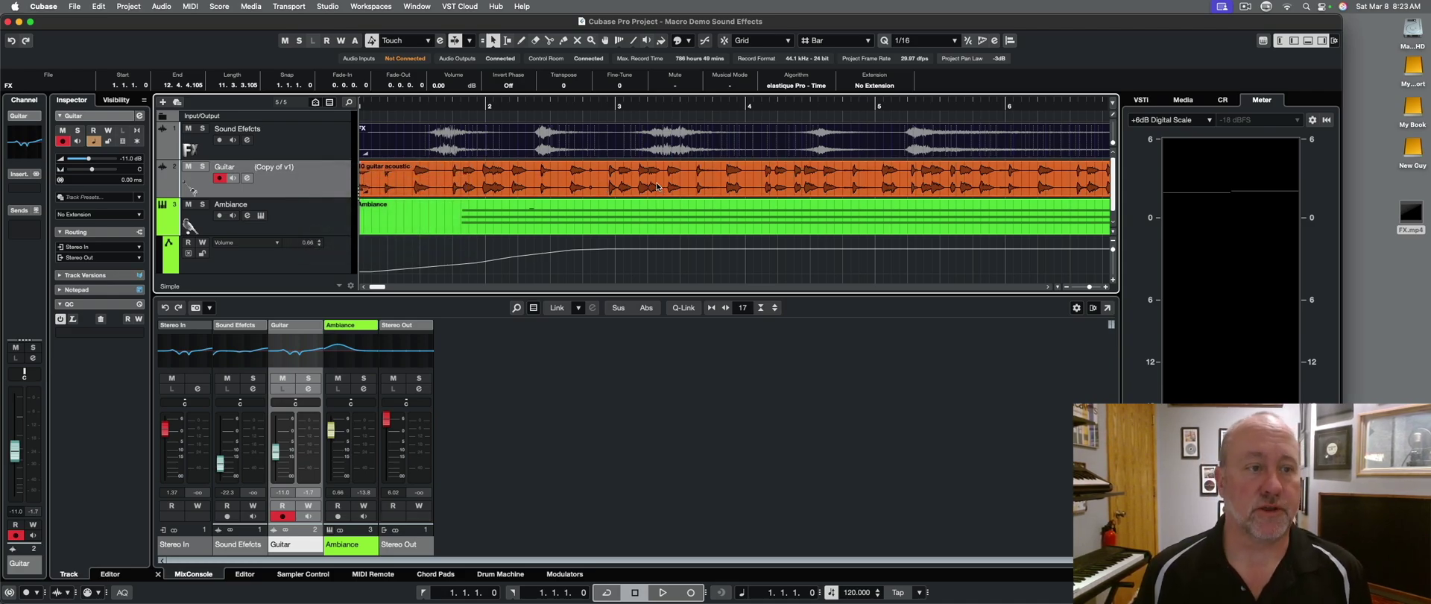
pyautogui.click(303, 170)
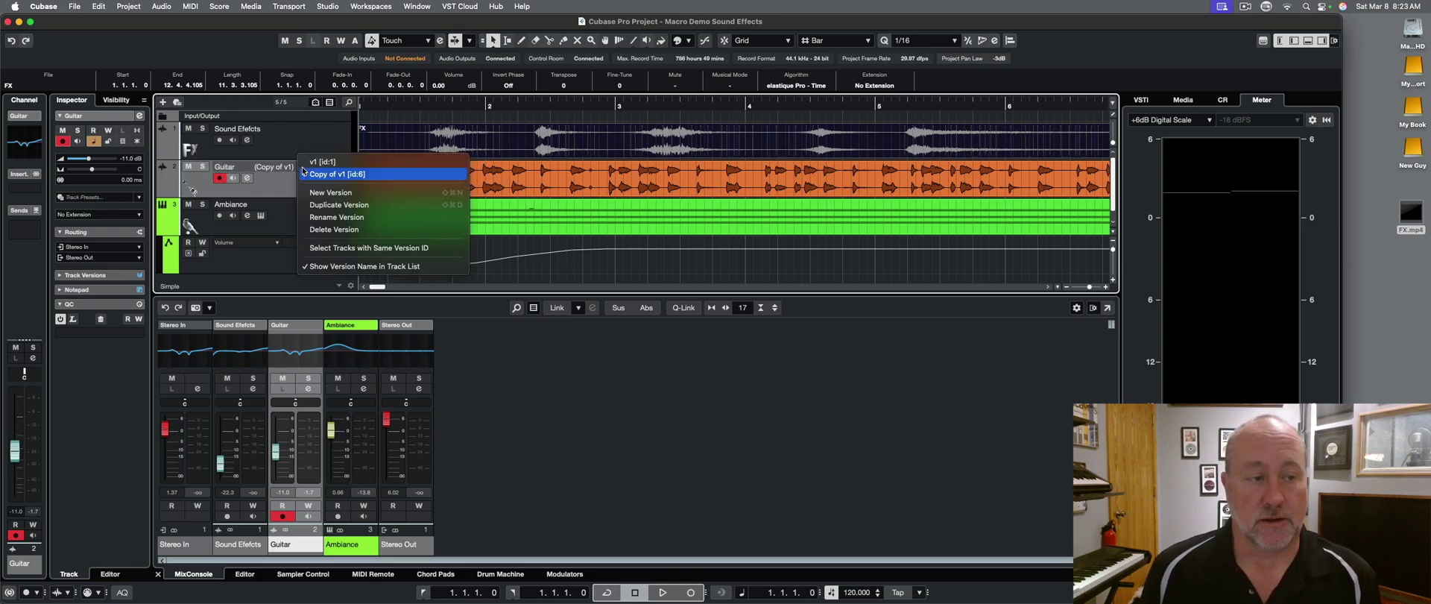
pyautogui.click(320, 218)
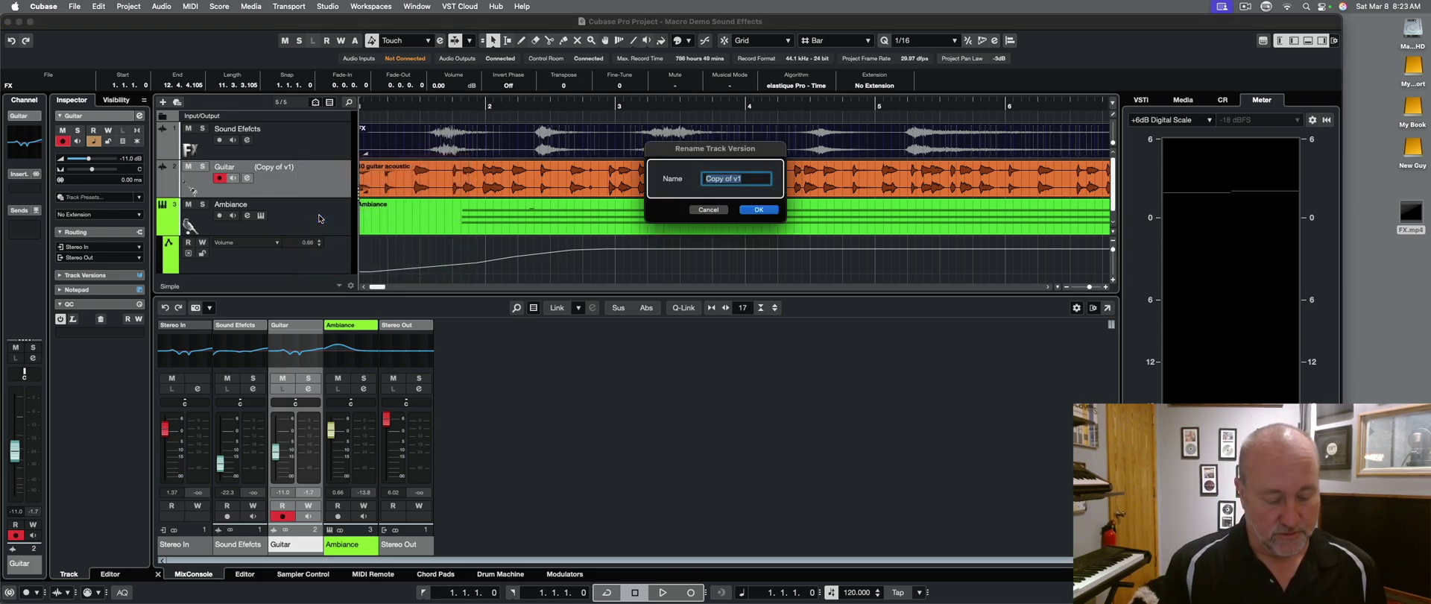
pyautogui.write("Stan's")
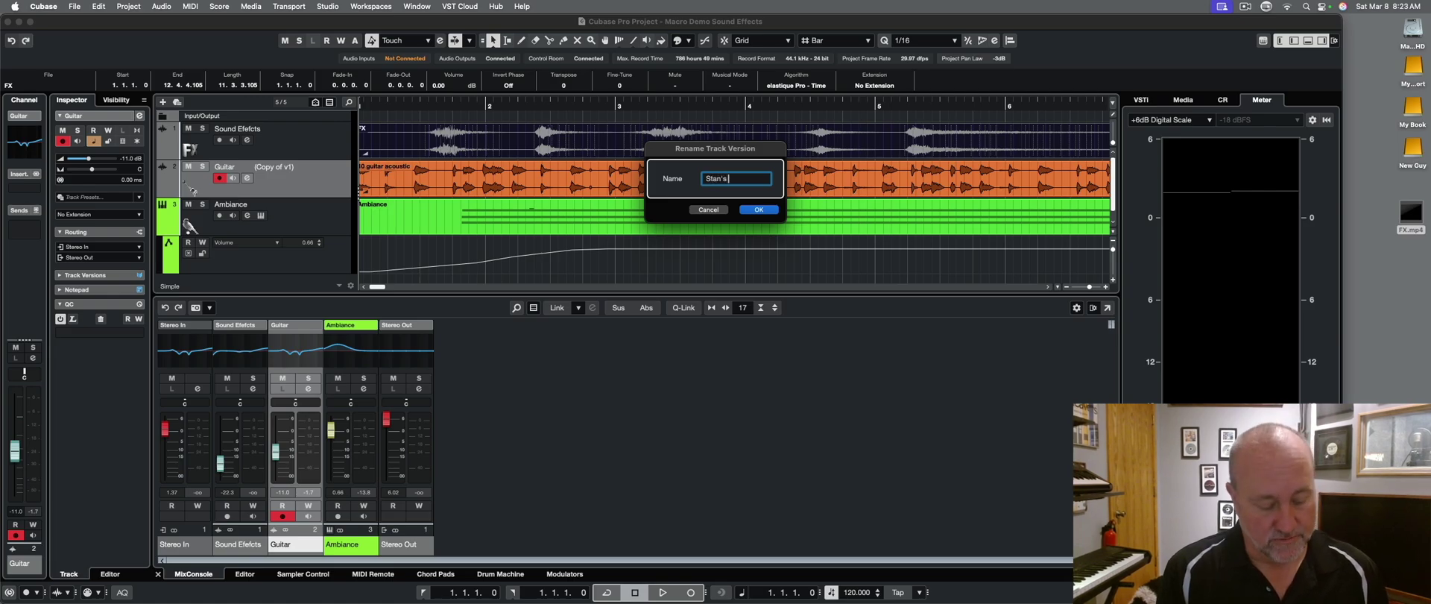
pyautogui.write(' Vers')
pyautogui.press('Return')
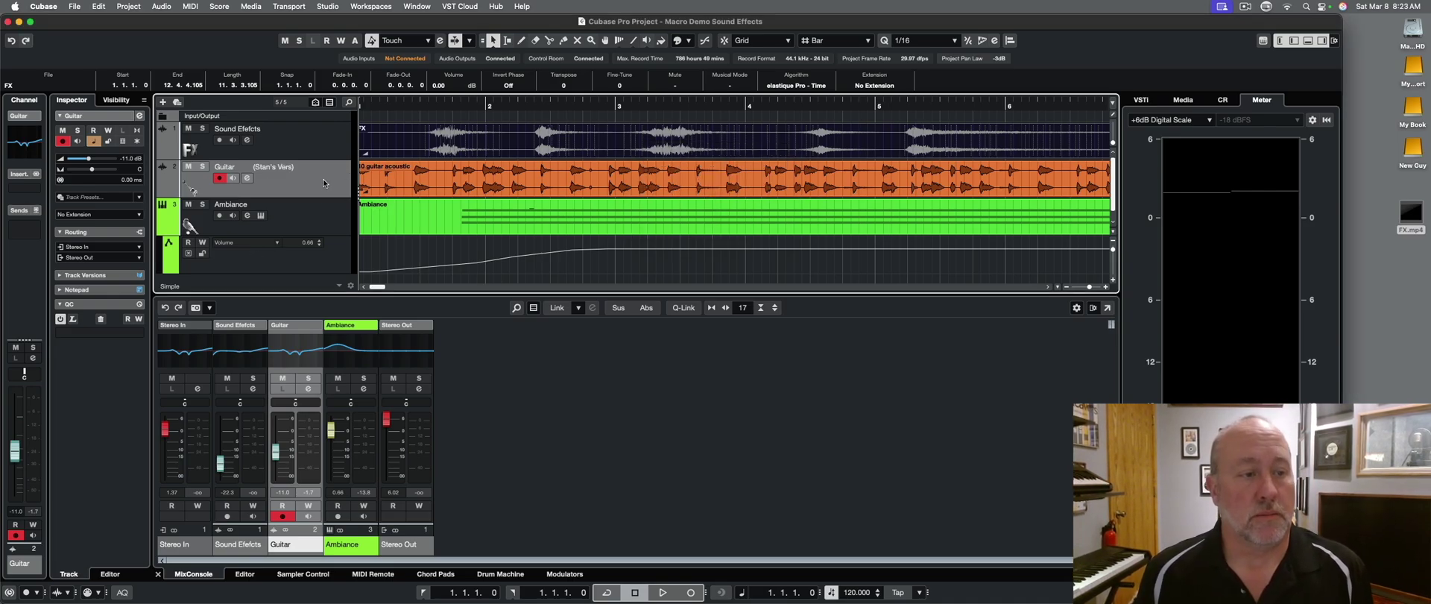
pyautogui.click(304, 170)
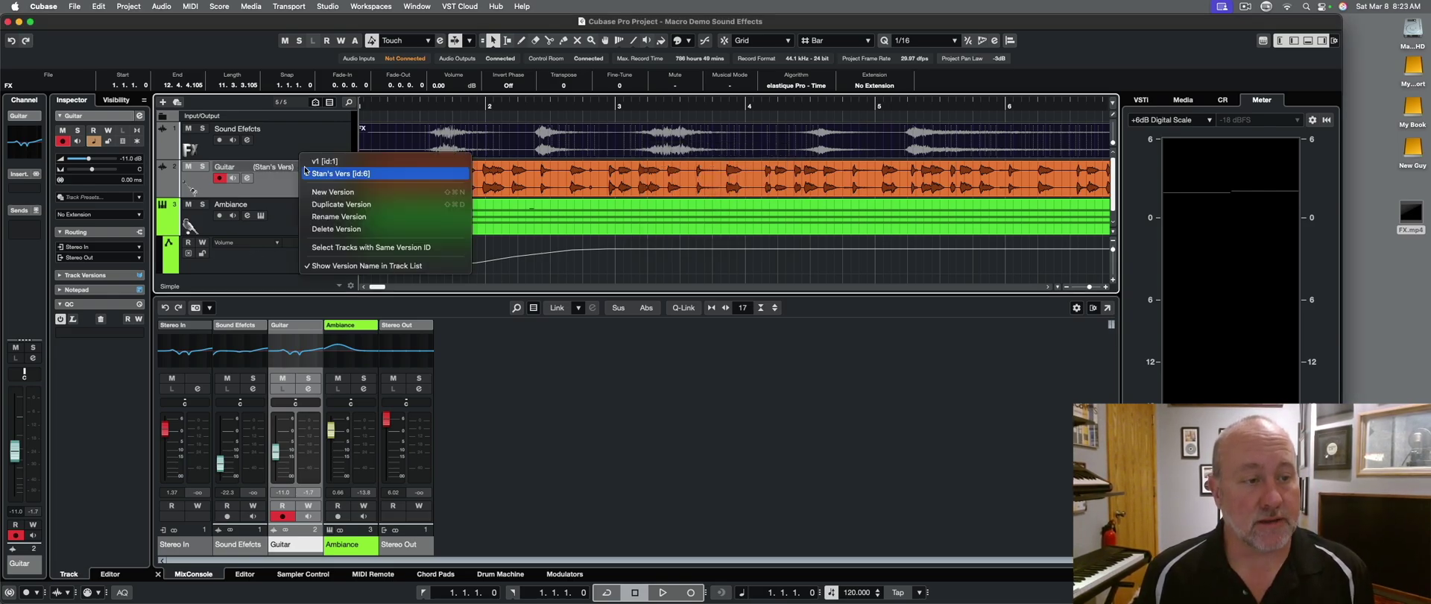
pyautogui.click(322, 204)
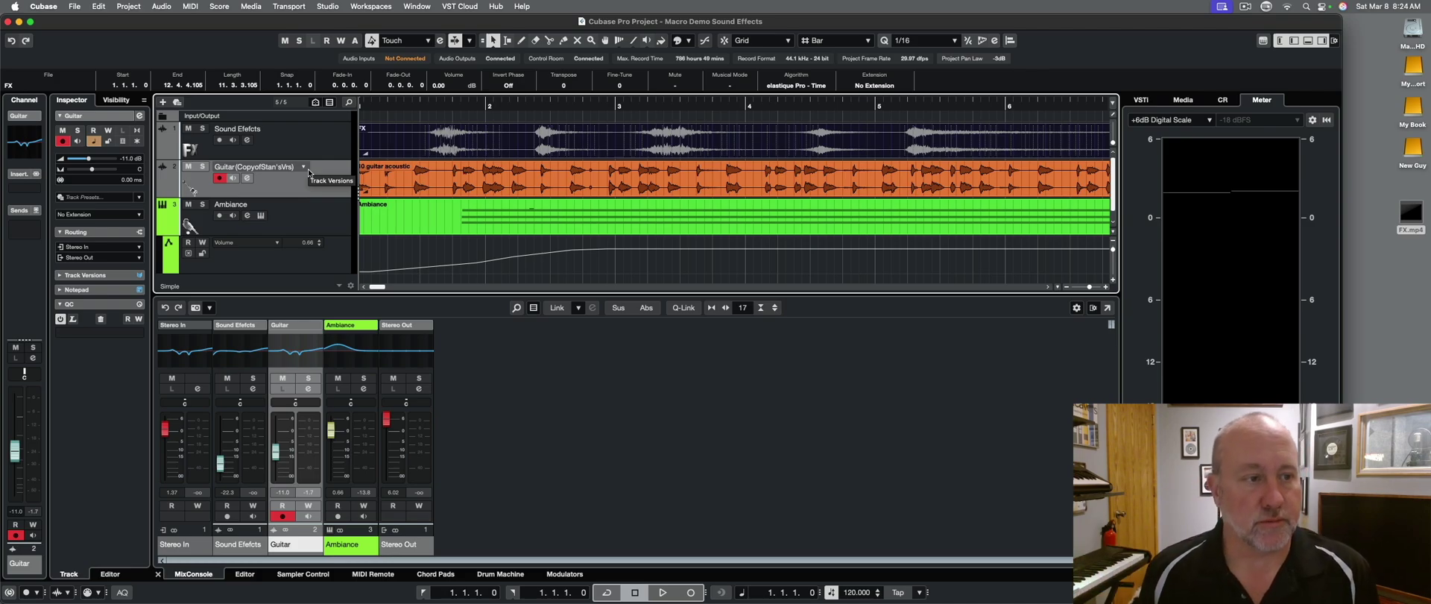
# Switch the Guitar track back to v1 from its Track Versions list
pyautogui.click(307, 168)
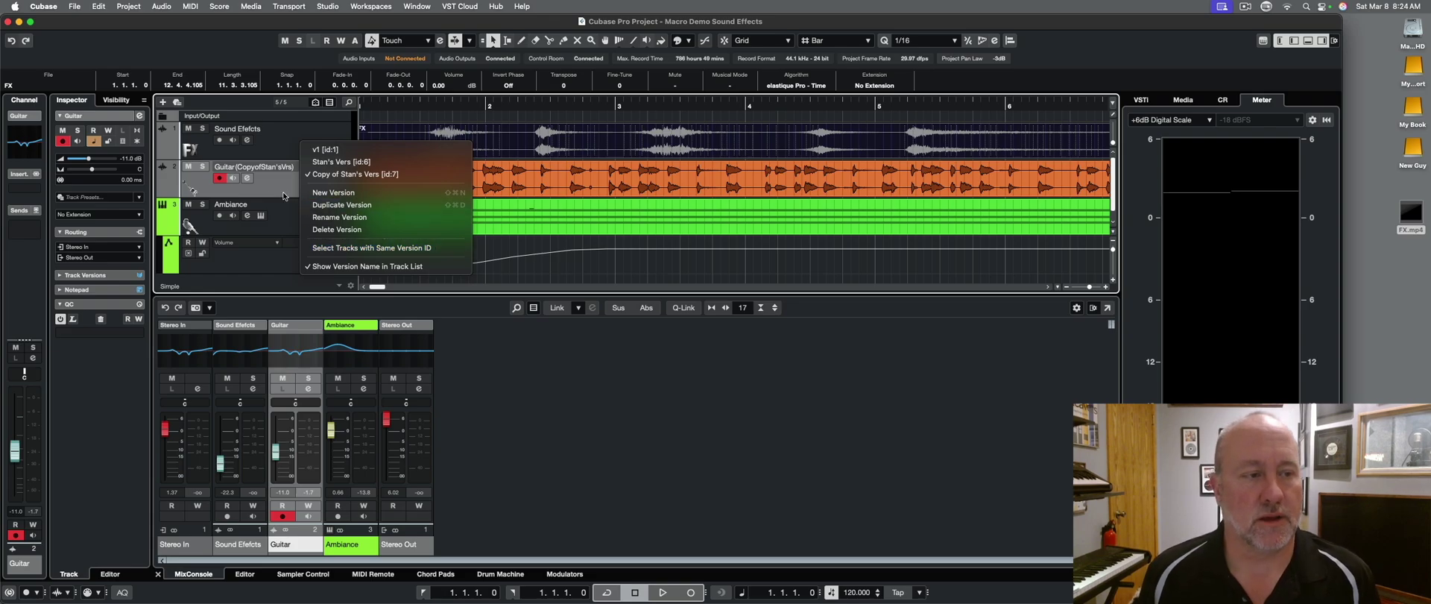
pyautogui.click(346, 151)
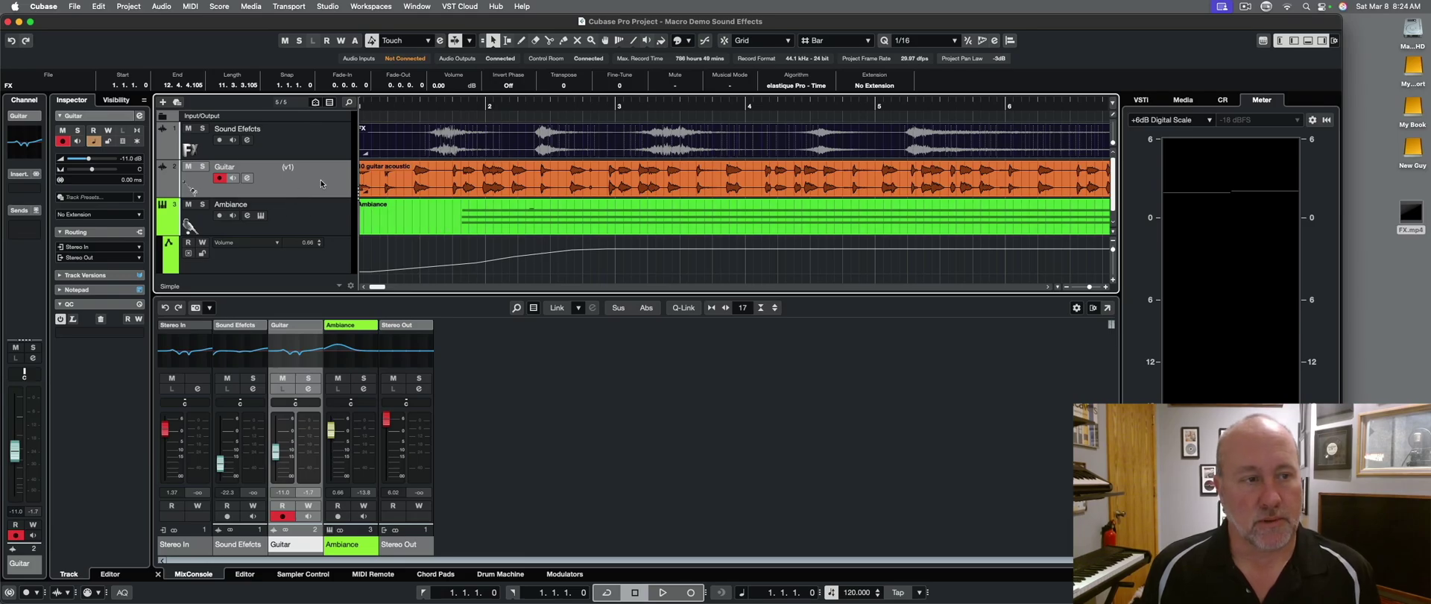
# Open the Guitar channel settings and set its EQ channel comparison against the Ambiance channel
pyautogui.click(247, 178)
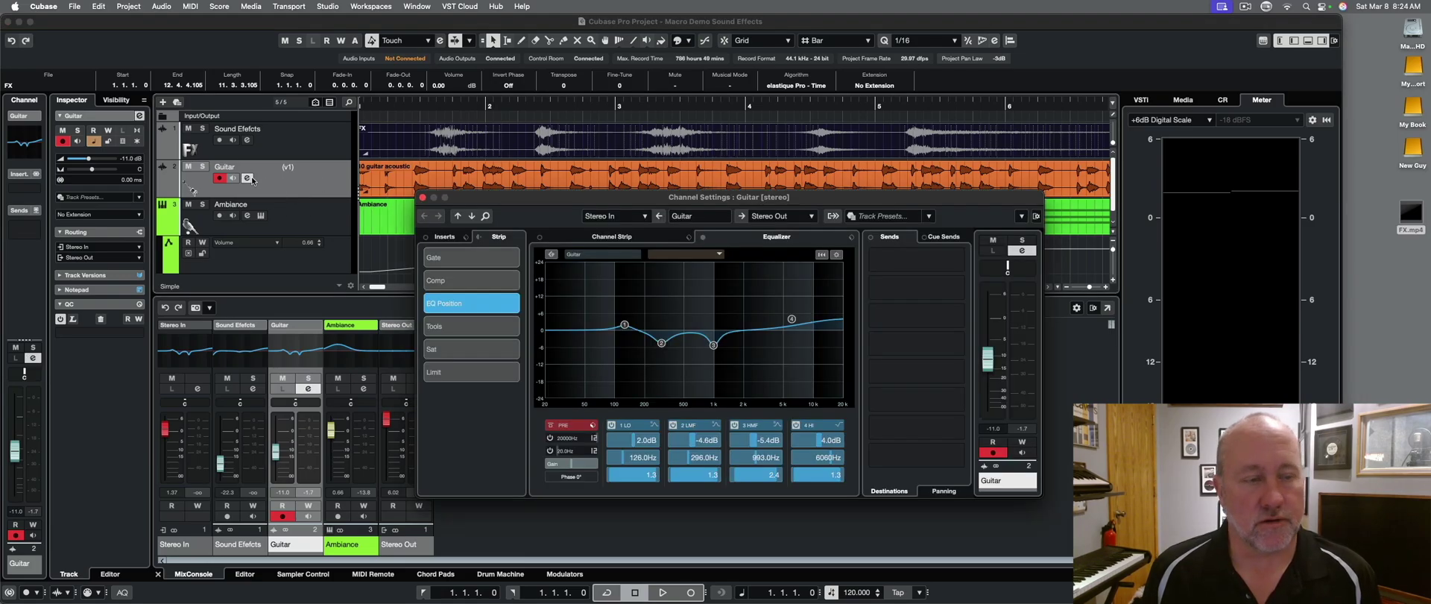
pyautogui.moveTo(886, 202); pyautogui.dragTo(863, 127)
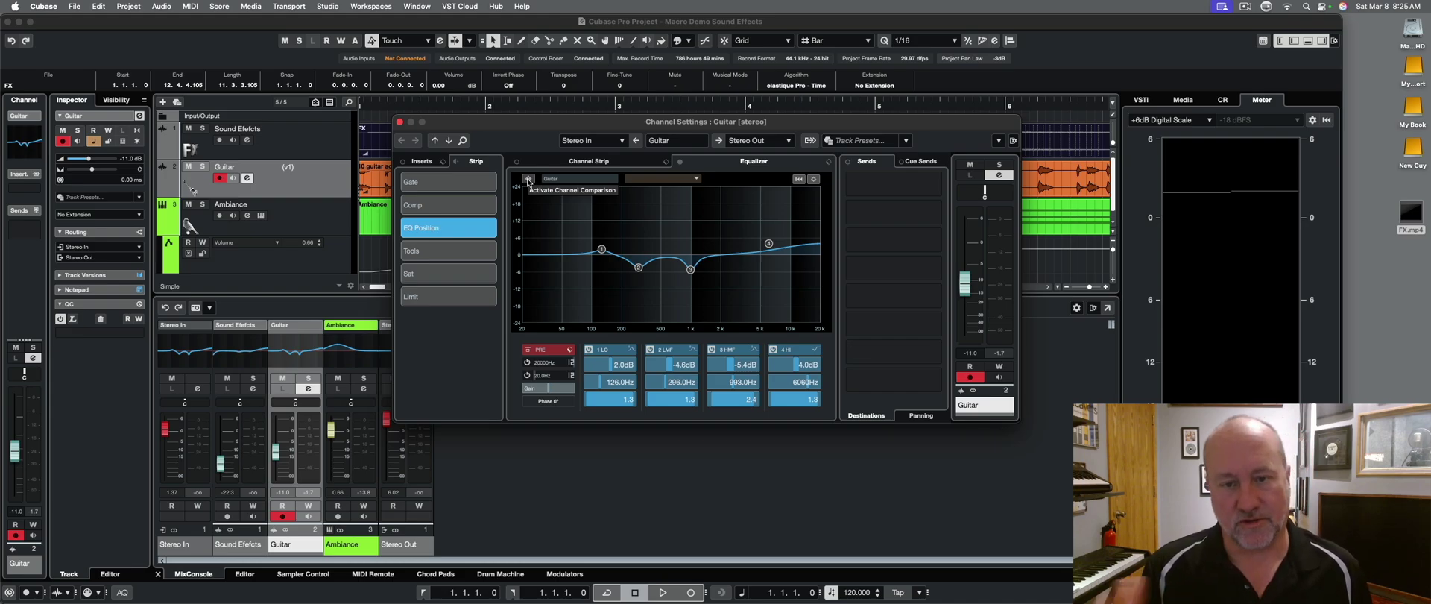
pyautogui.click(528, 179)
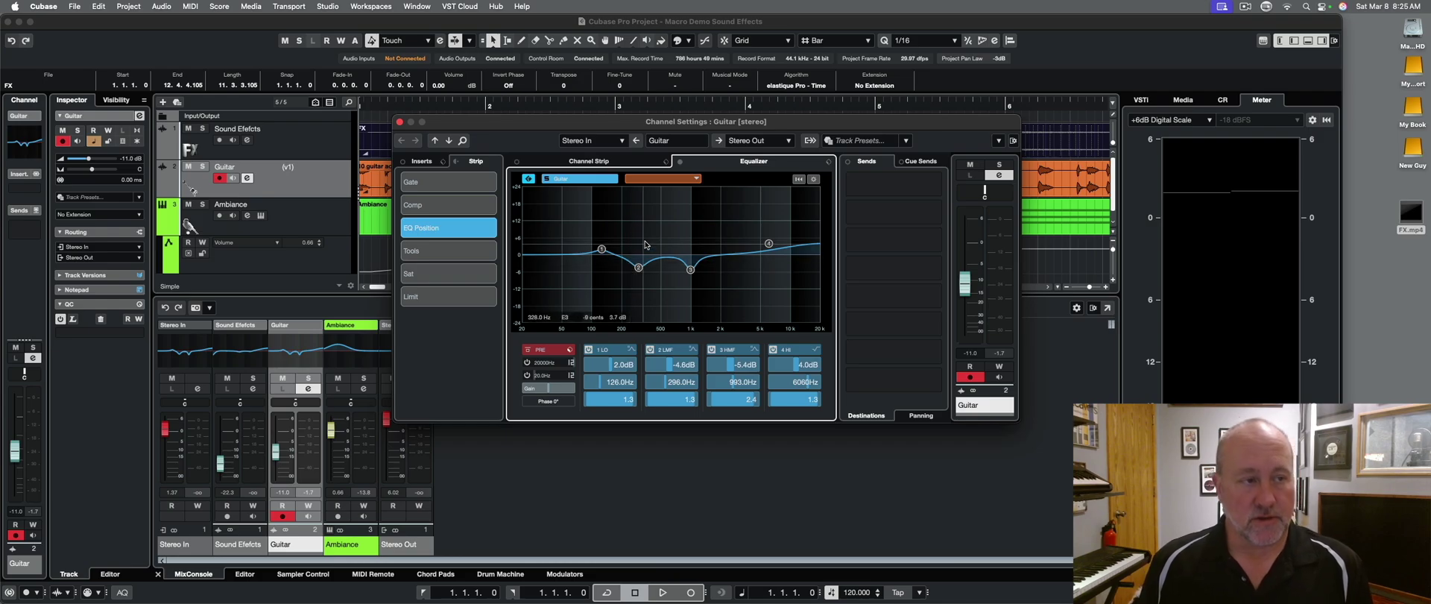
pyautogui.click(696, 179)
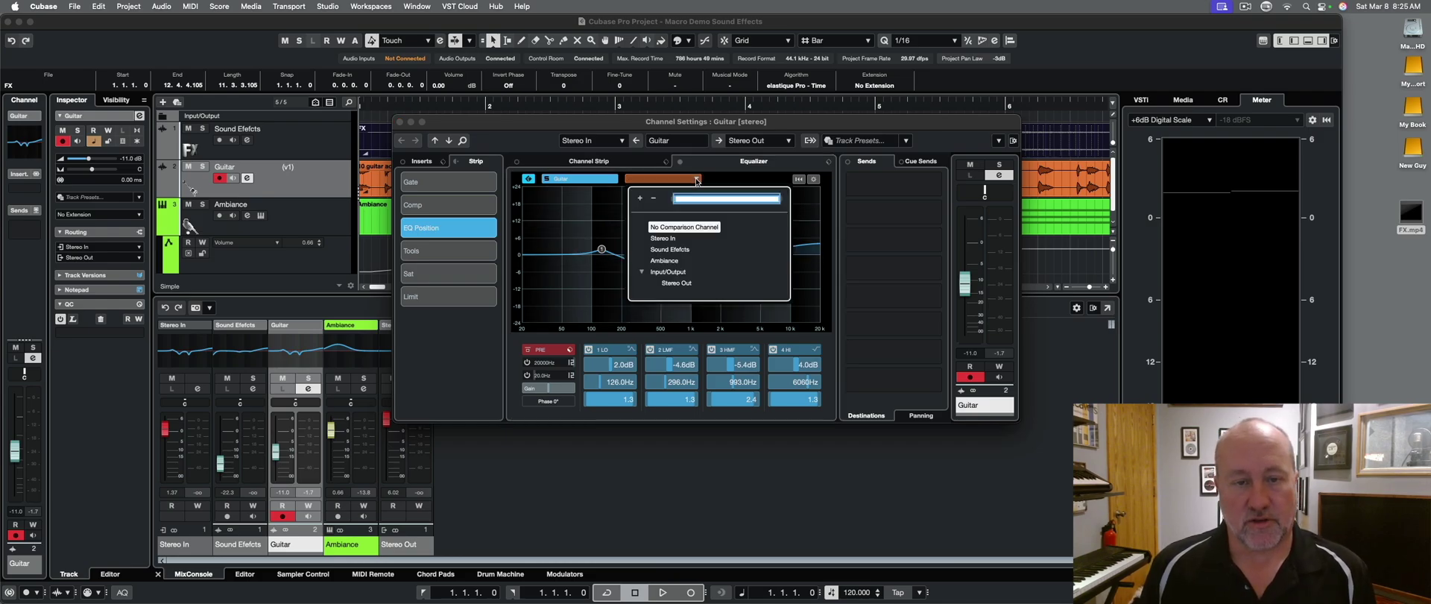
pyautogui.click(670, 261)
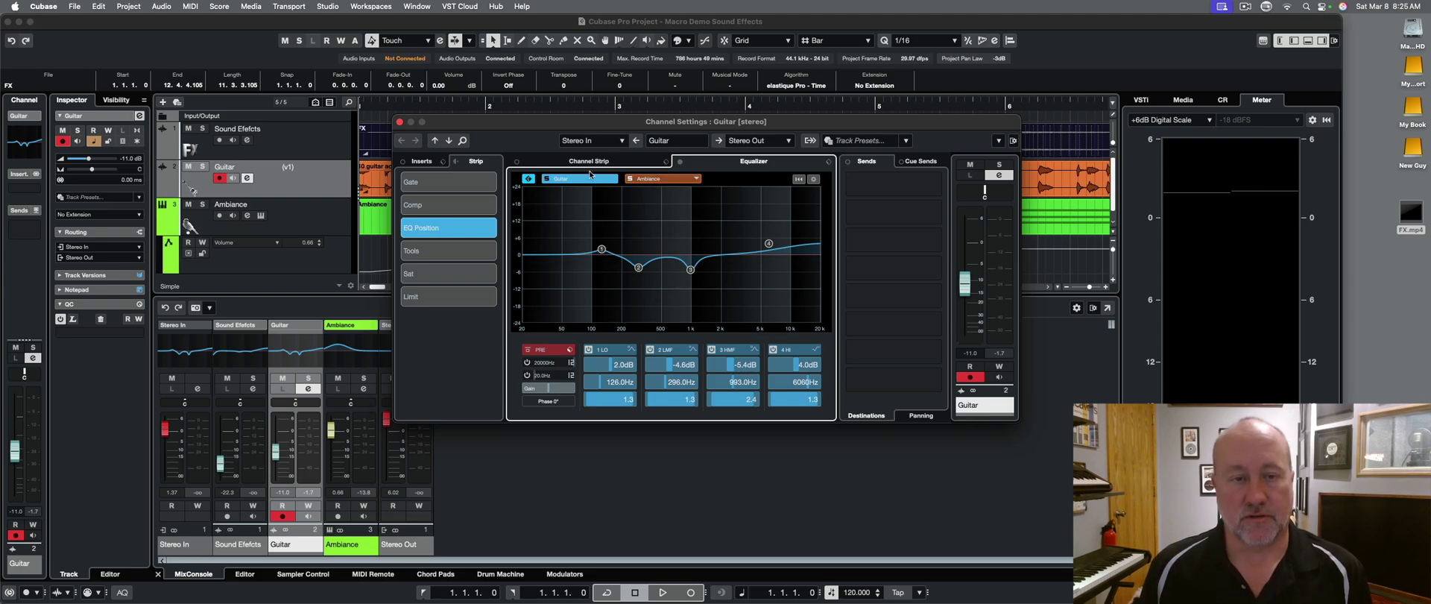
pyautogui.click(655, 180)
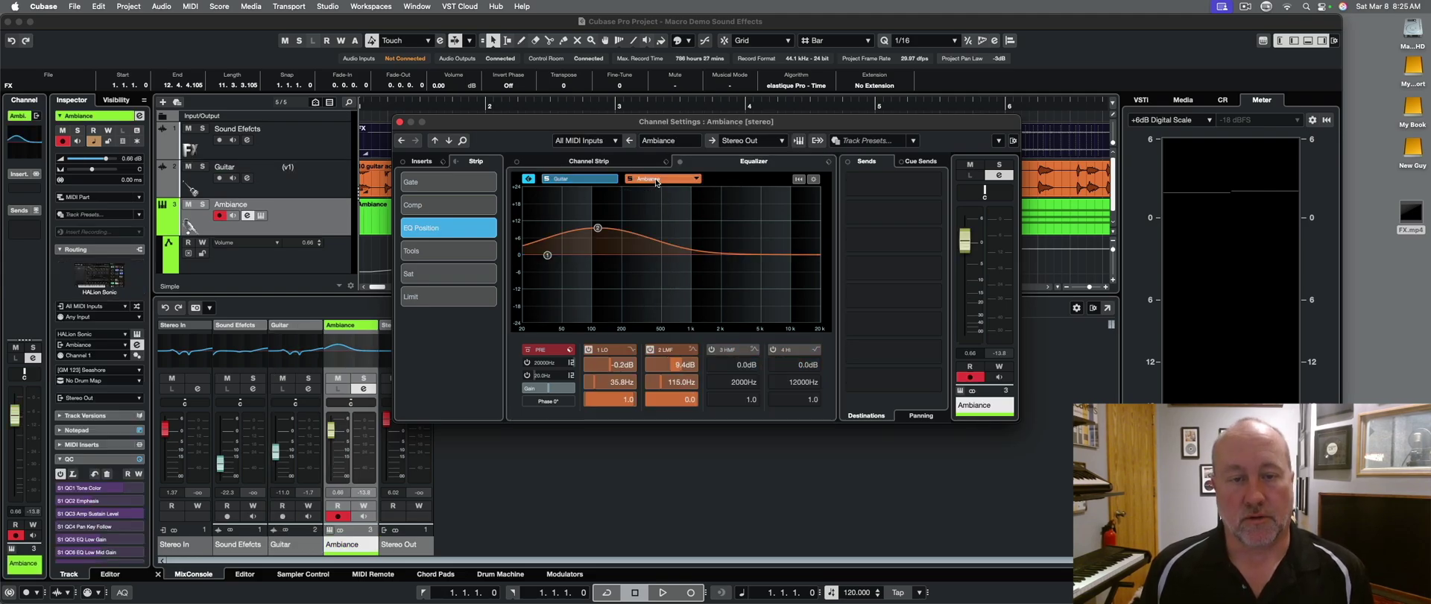
pyautogui.click(574, 180)
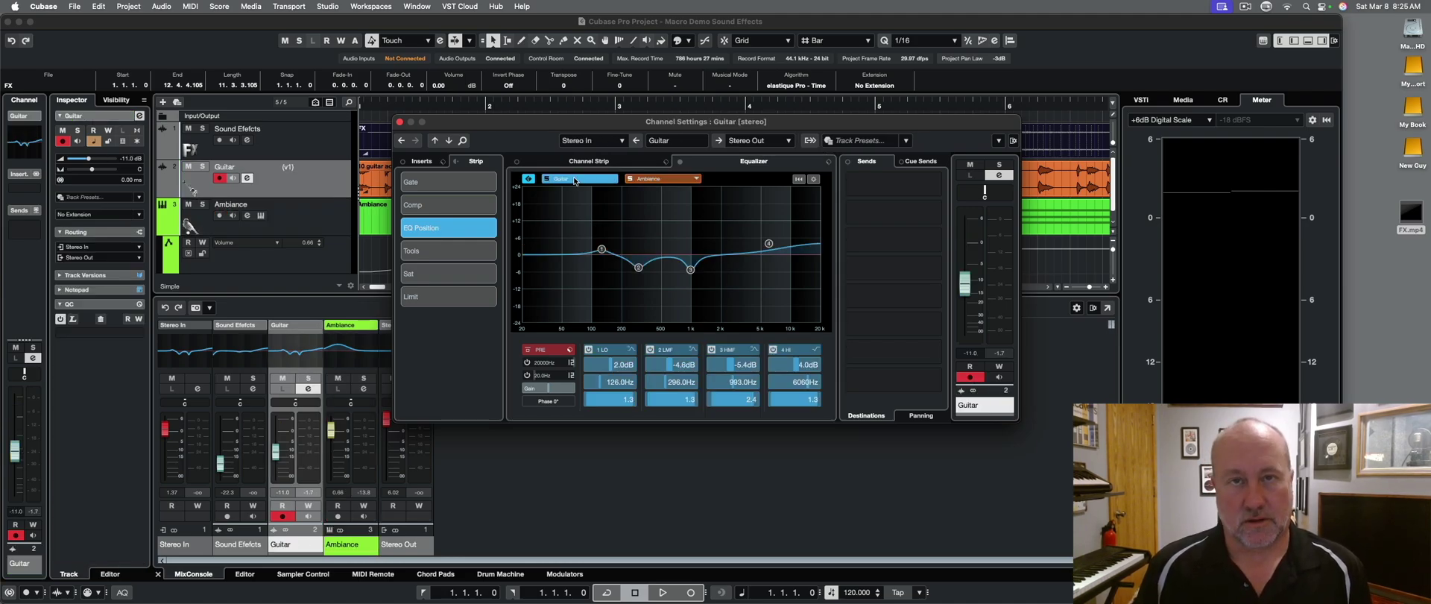
# Turn off EQ comparison and step through Guitar and Ambiance to the Stereo Out channel
pyautogui.click(528, 178)
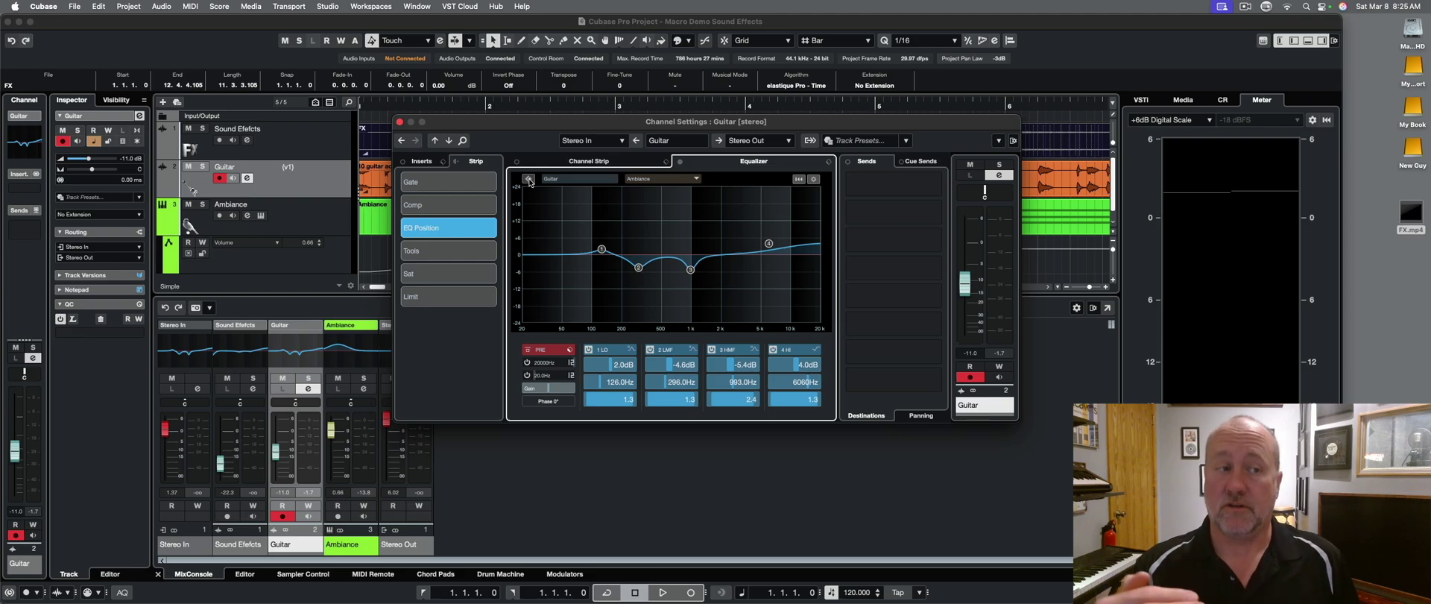
pyautogui.click(447, 141)
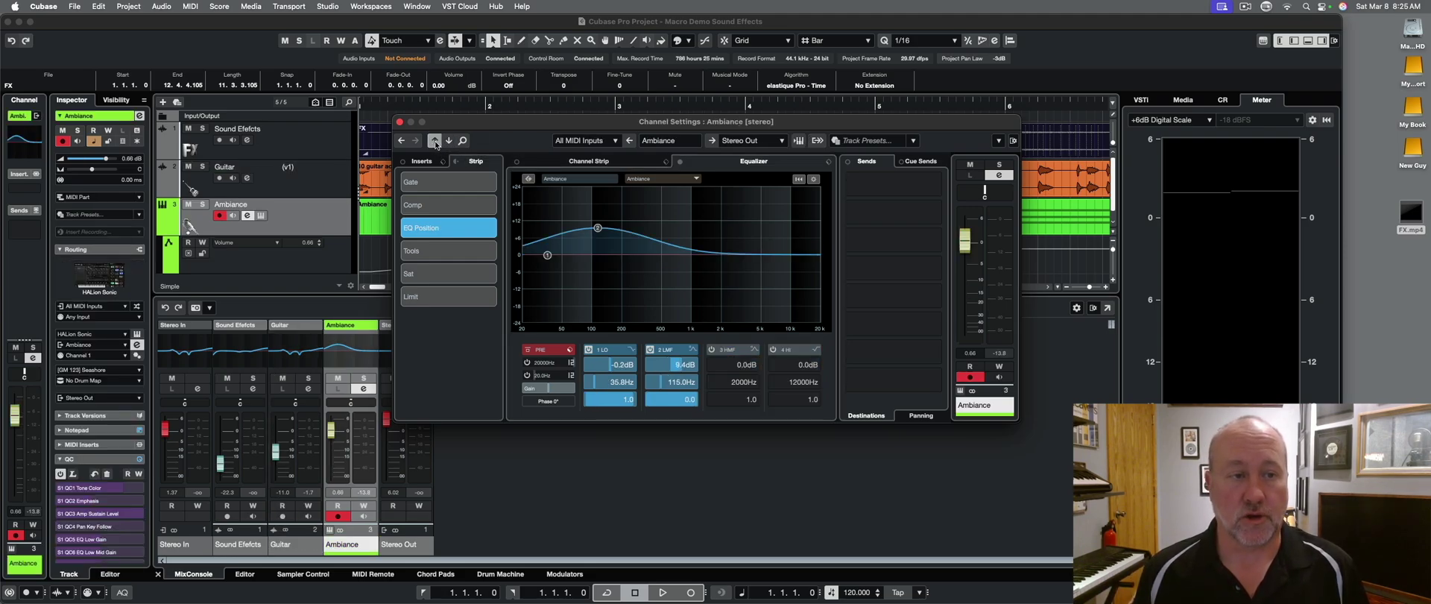
pyautogui.click(434, 141)
pyautogui.click(448, 141)
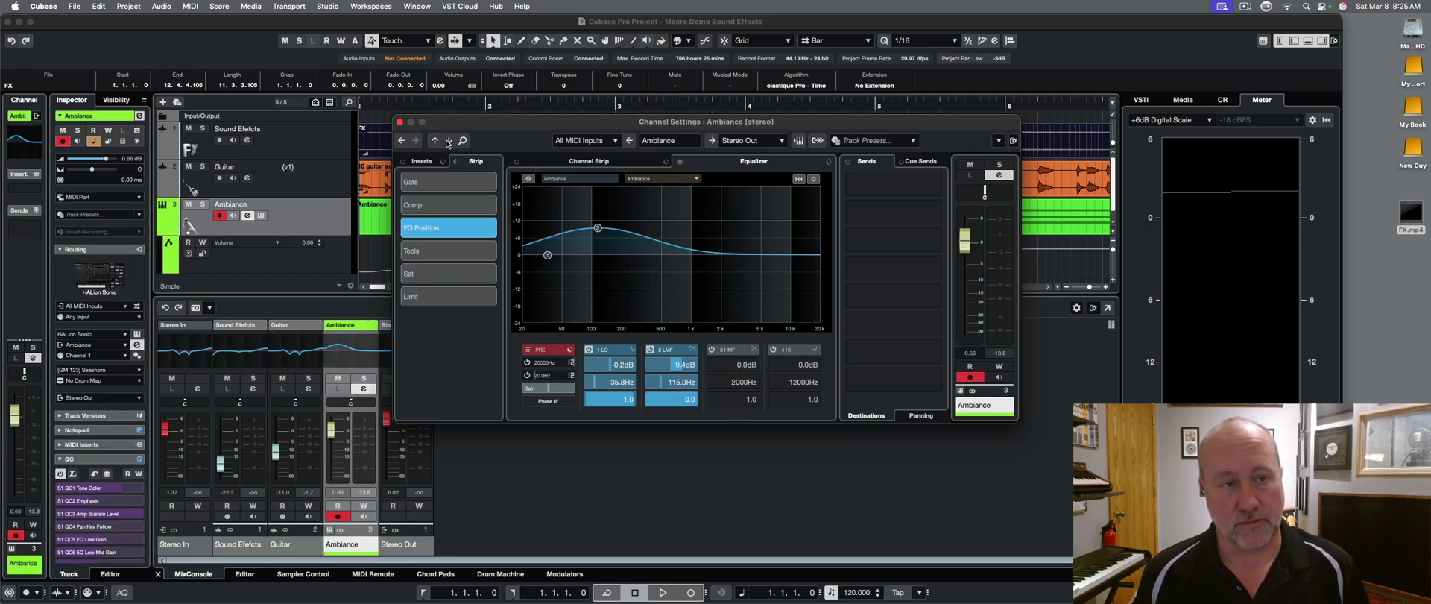
pyautogui.click(435, 140)
pyautogui.click(447, 141)
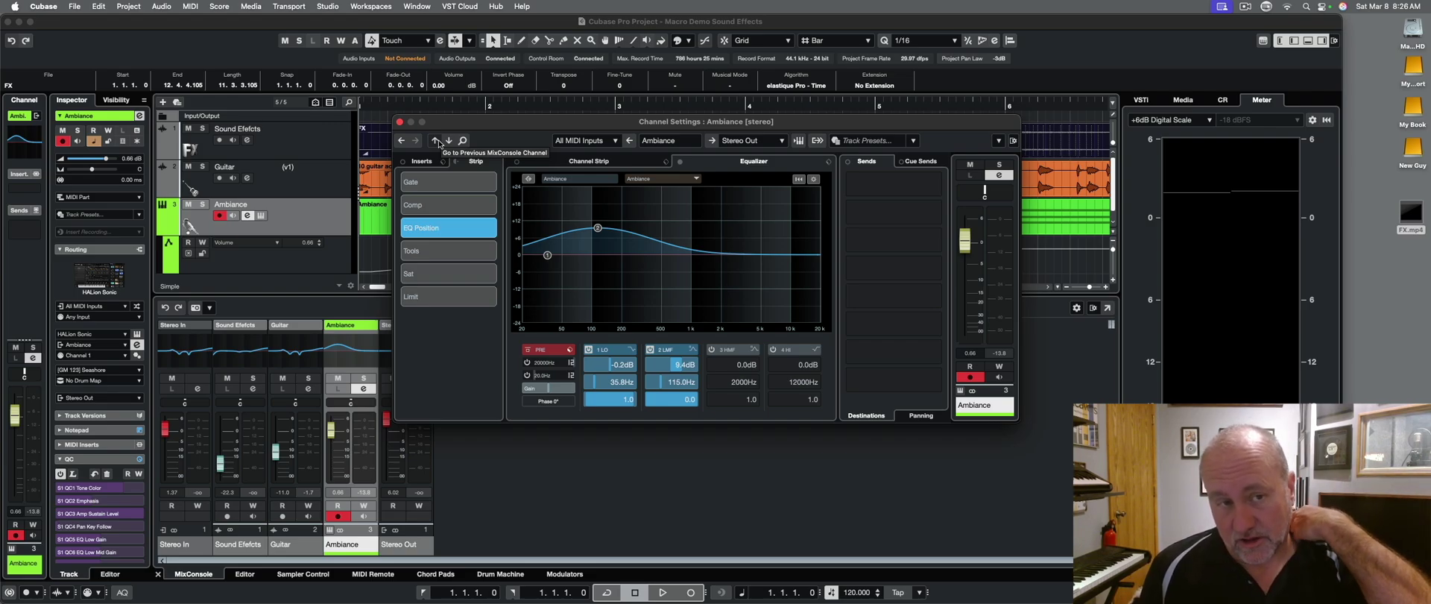
pyautogui.click(449, 142)
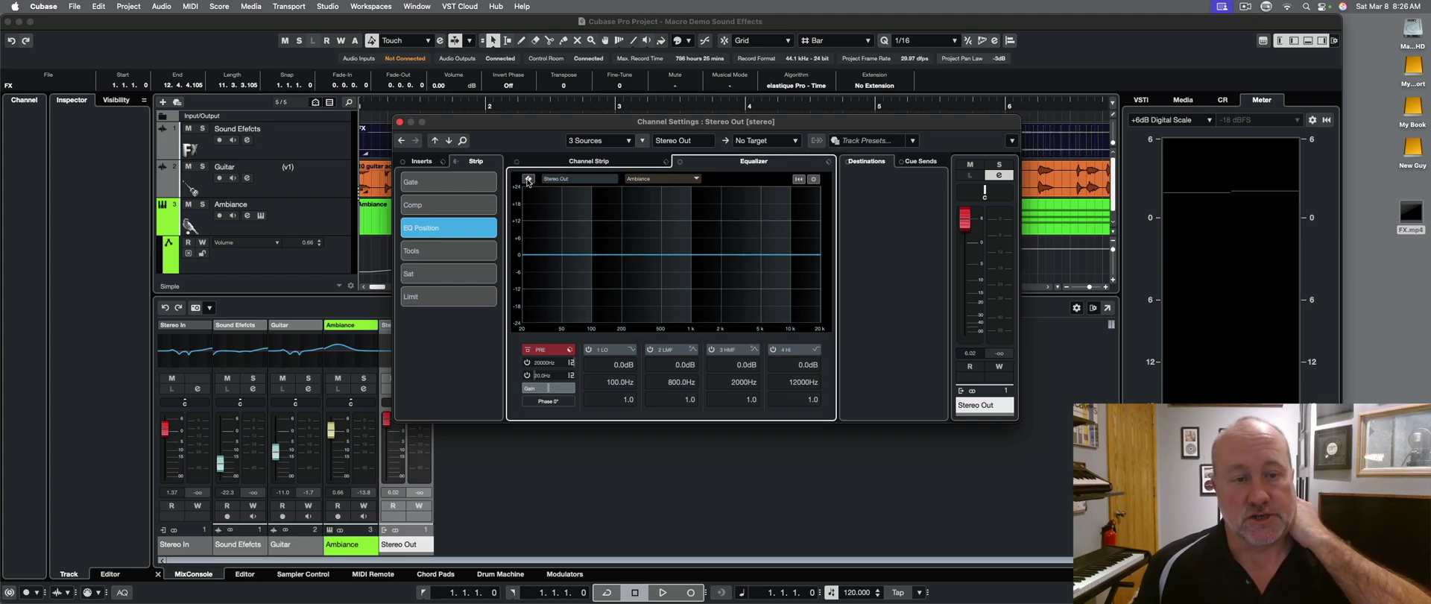
# Re-enable EQ comparison on Stereo Out and show the Ambiance channel's settings
pyautogui.click(527, 180)
pyautogui.click(656, 179)
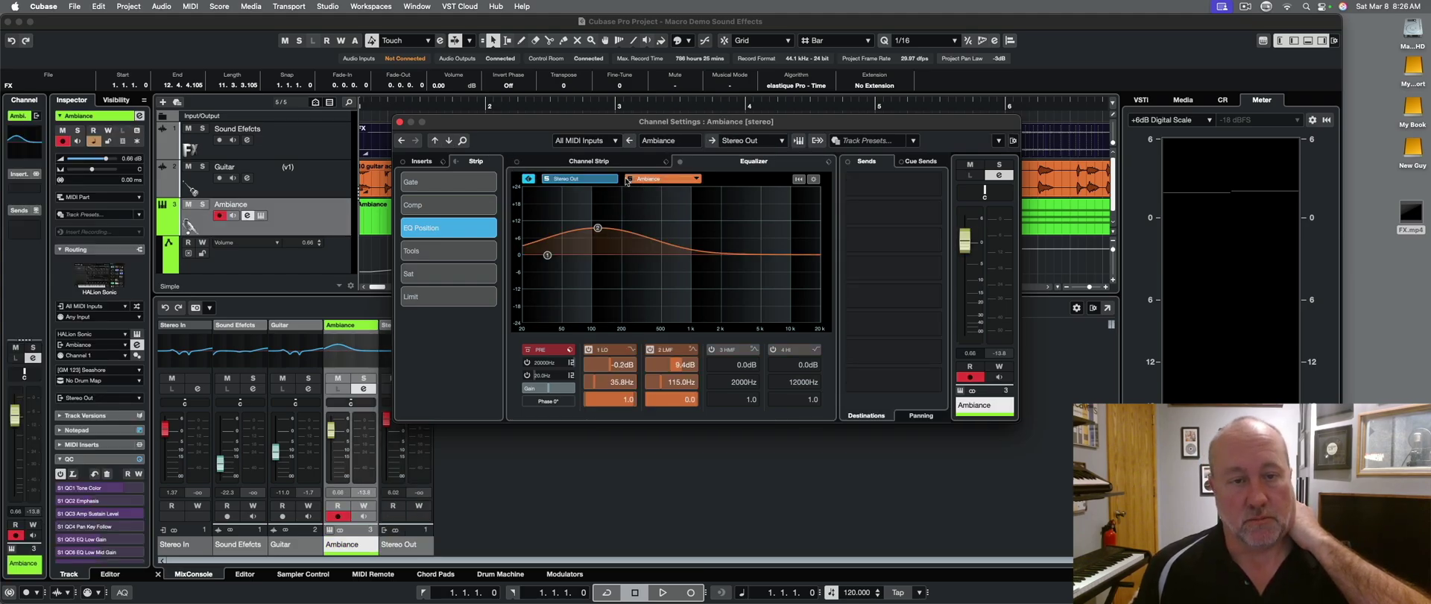
pyautogui.click(599, 180)
pyautogui.click(656, 179)
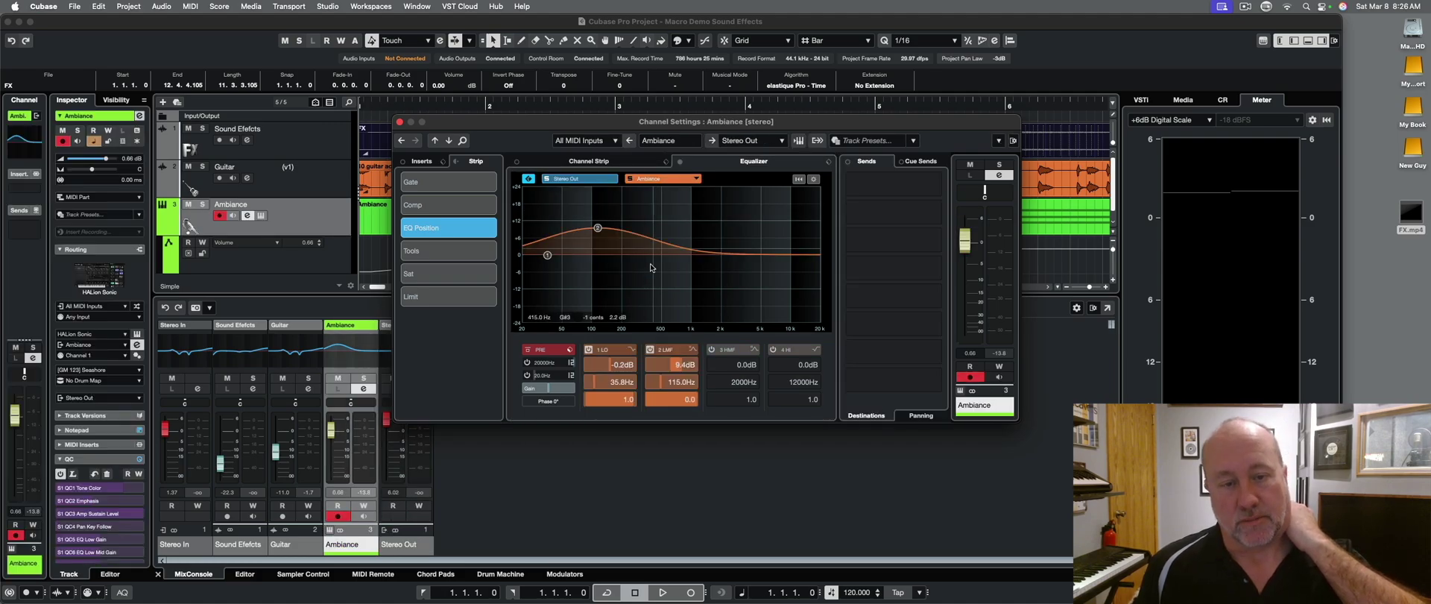